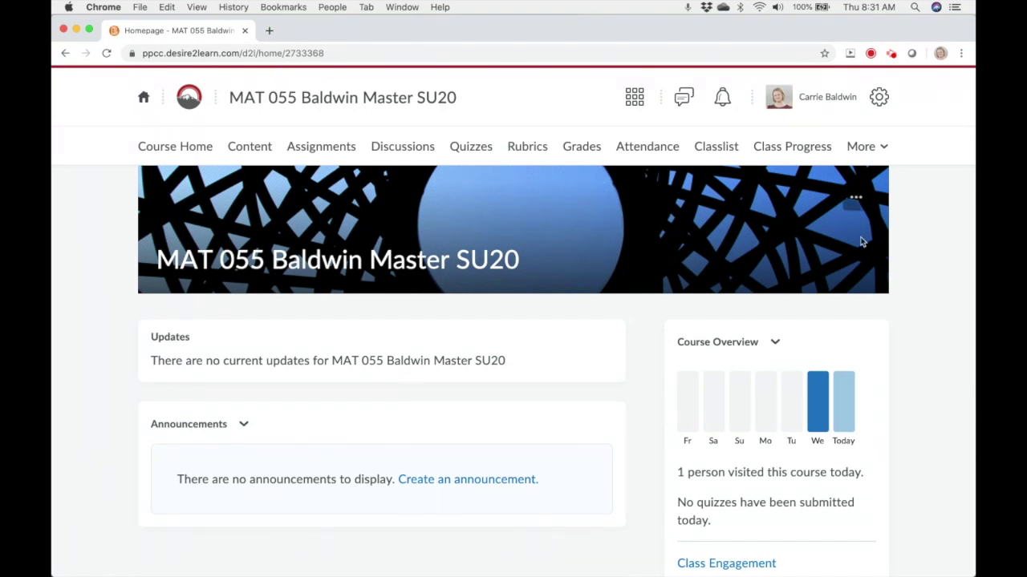
# Step: Open the course's Import/Export/Copy Components page, search offerings for MAT 055 SP20, and set MAT0554N1 Algebraic Literacy SP20 as the course to copy
pyautogui.click(879, 98)
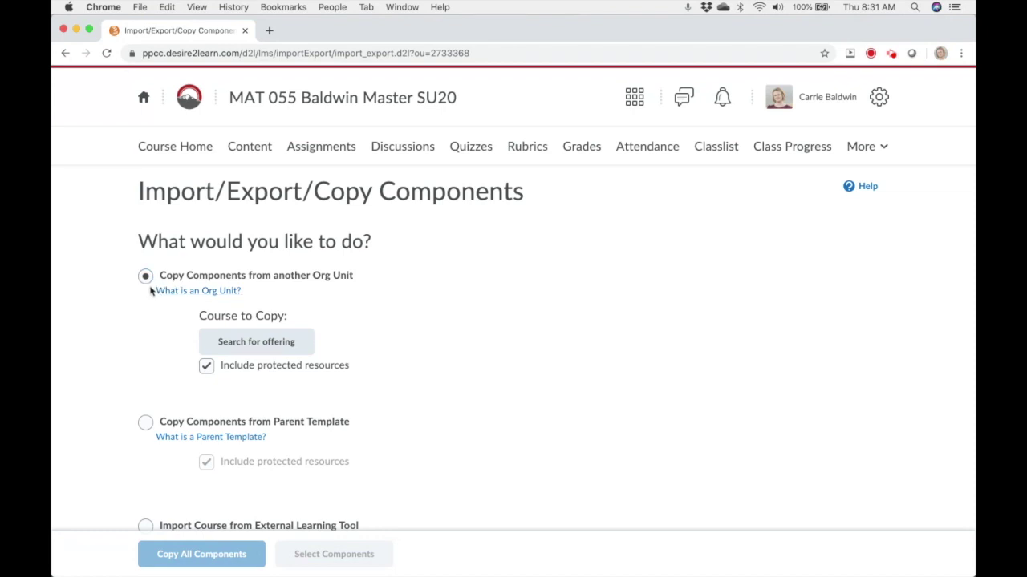
pyautogui.click(234, 338)
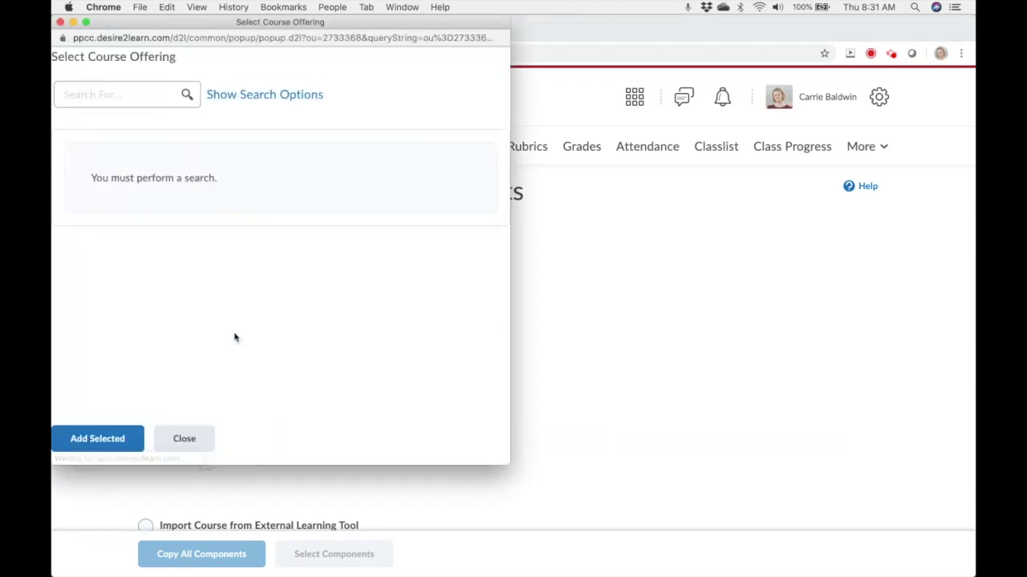
pyautogui.click(84, 94)
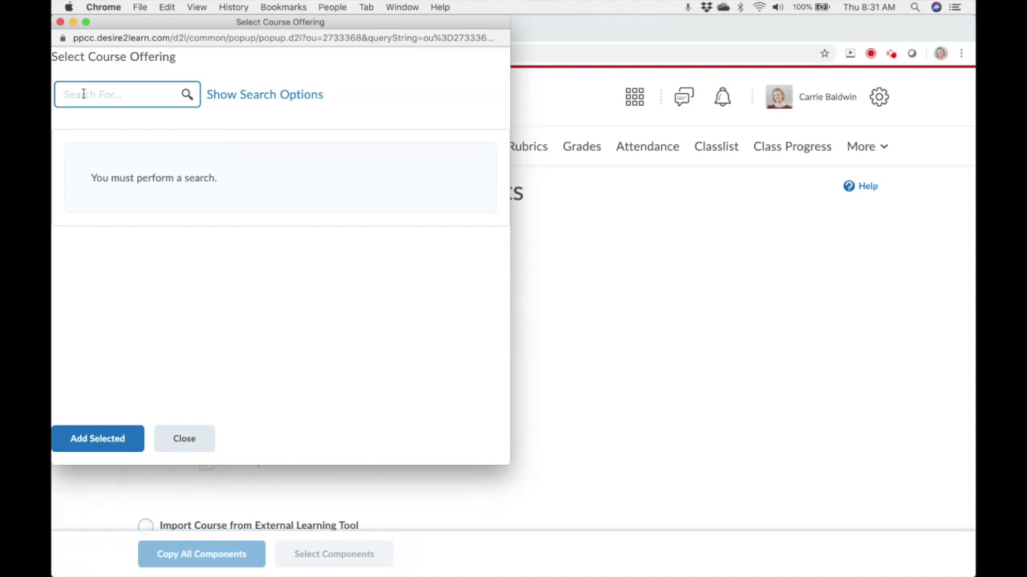
pyautogui.write('MAT 055 SP20')
pyautogui.click(187, 96)
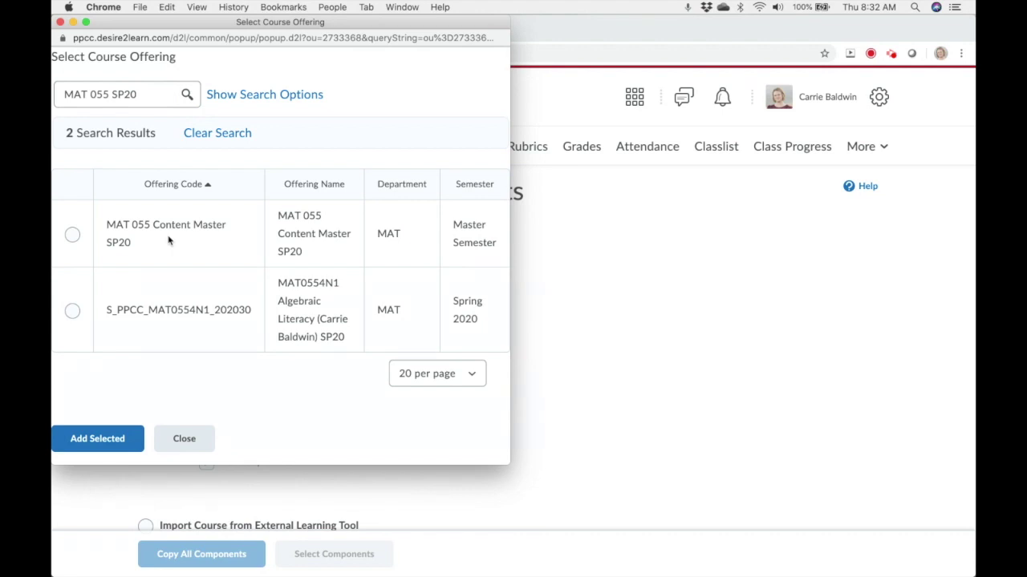
pyautogui.click(73, 313)
pyautogui.click(94, 440)
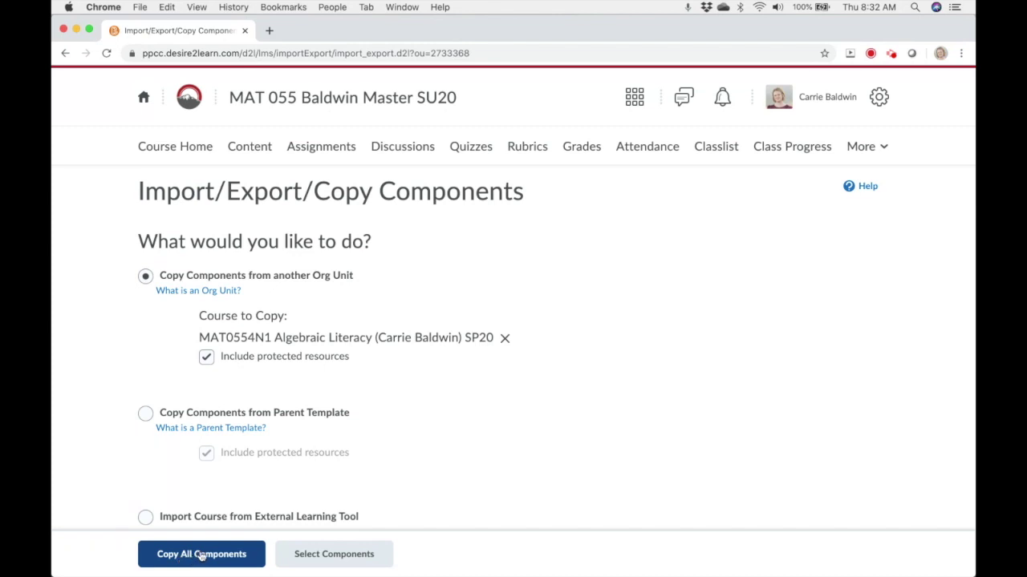
# Step: Choose to copy selected components only, and include Content, Course Files, Discussions and Assignments
pyautogui.click(309, 554)
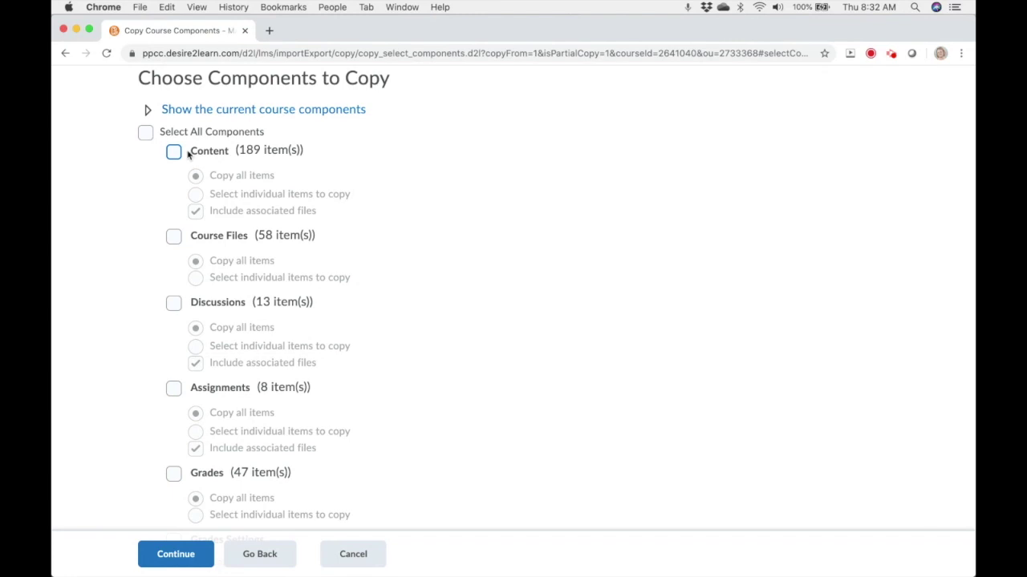
pyautogui.click(175, 154)
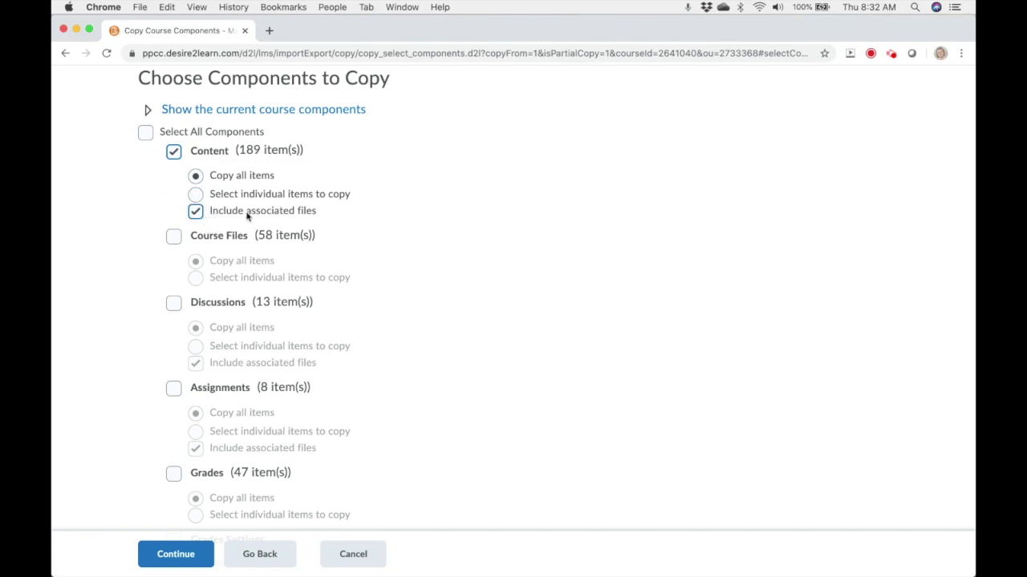
pyautogui.click(175, 236)
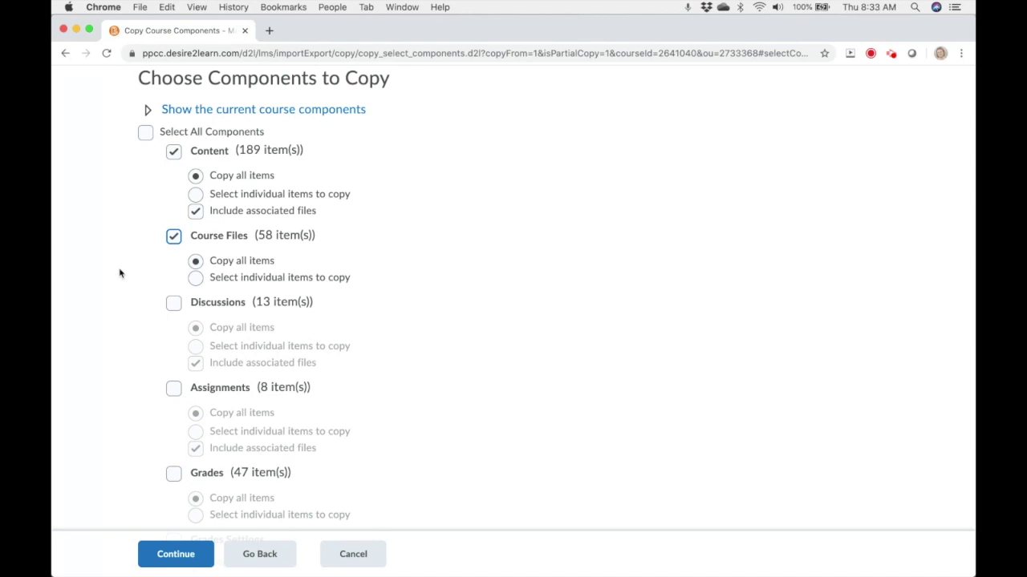
pyautogui.click(173, 305)
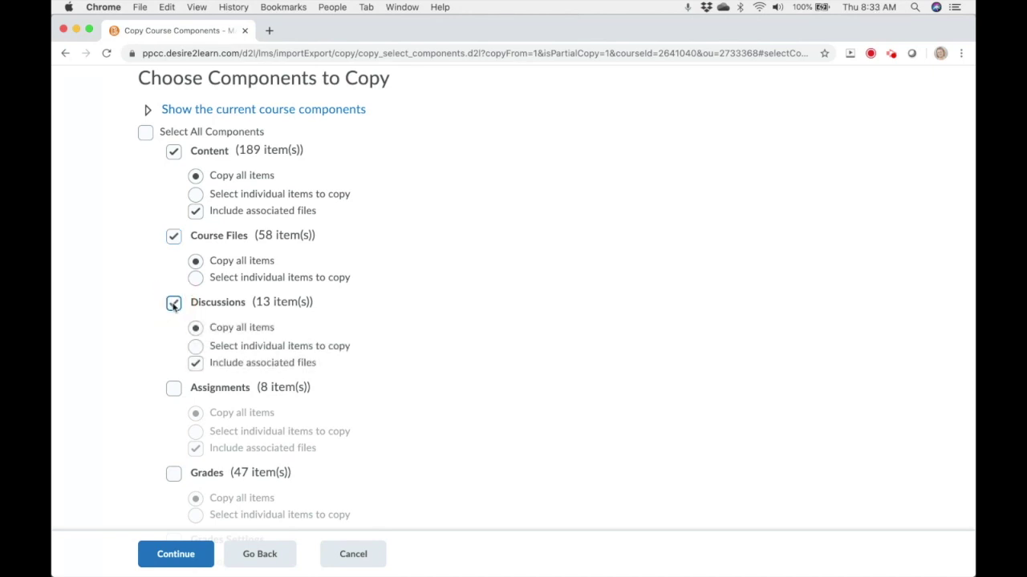
pyautogui.click(173, 390)
# Step: Include Grades, Grades Settings, Groups and Announcements in the components to copy
pyautogui.scroll(-3, 146, 419)
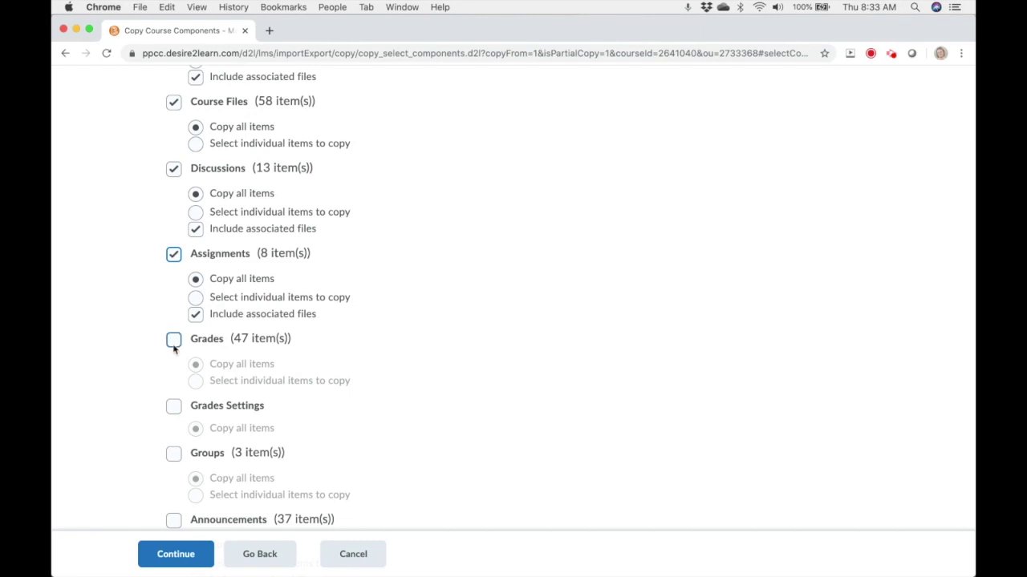
pyautogui.click(174, 341)
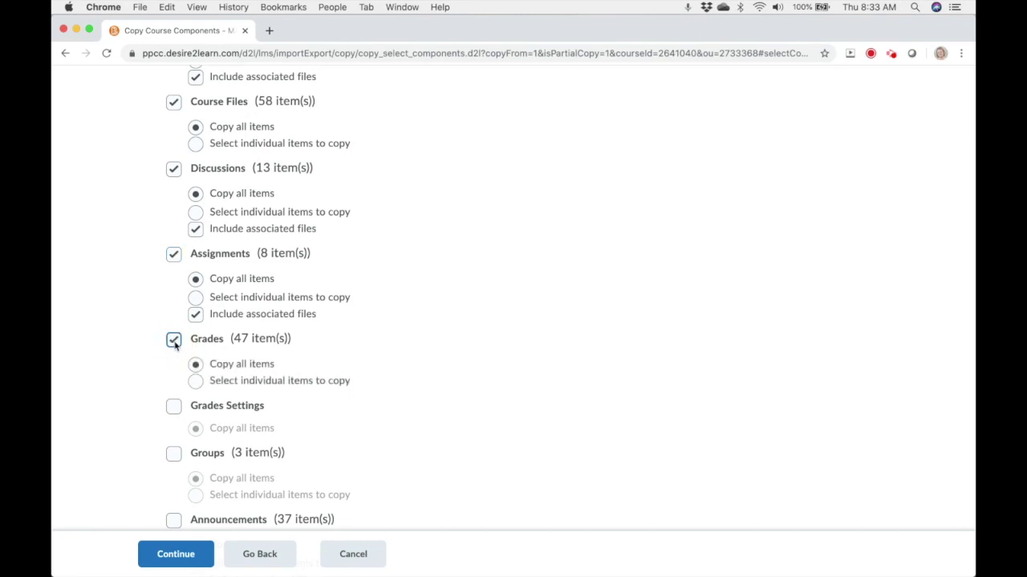
pyautogui.click(174, 407)
pyautogui.scroll(-2, 137, 423)
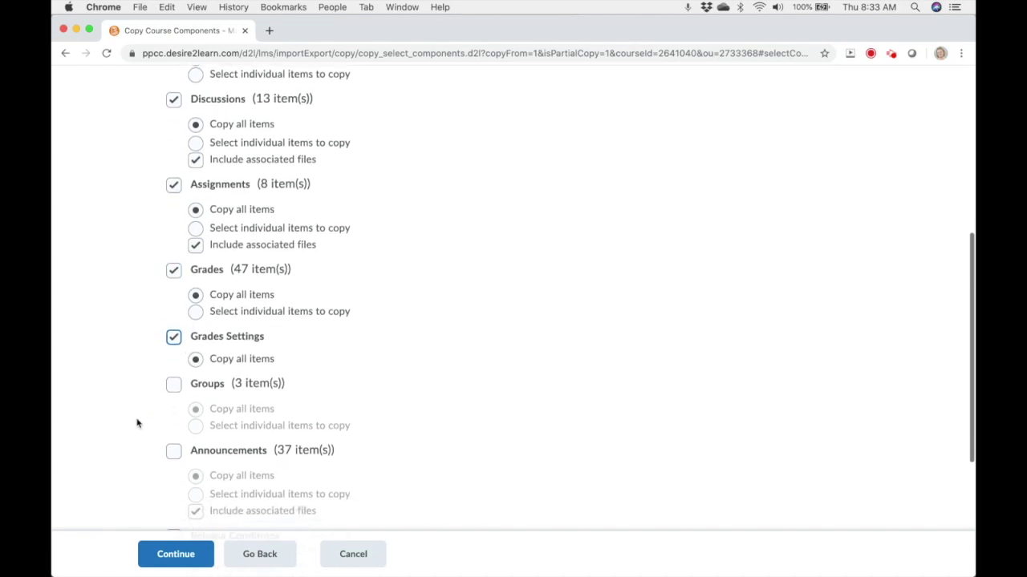
pyautogui.scroll(-1, 137, 424)
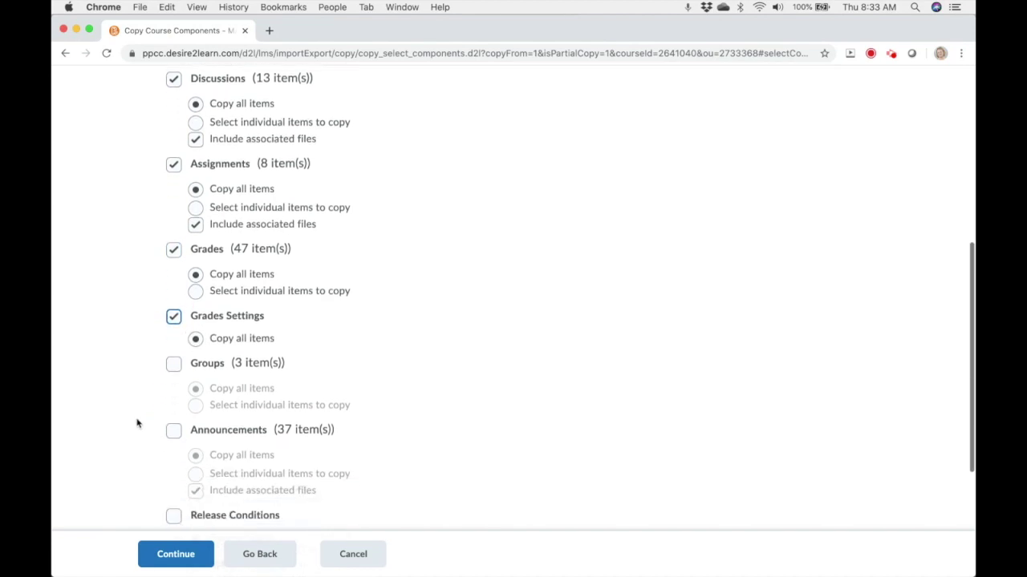
pyautogui.click(174, 364)
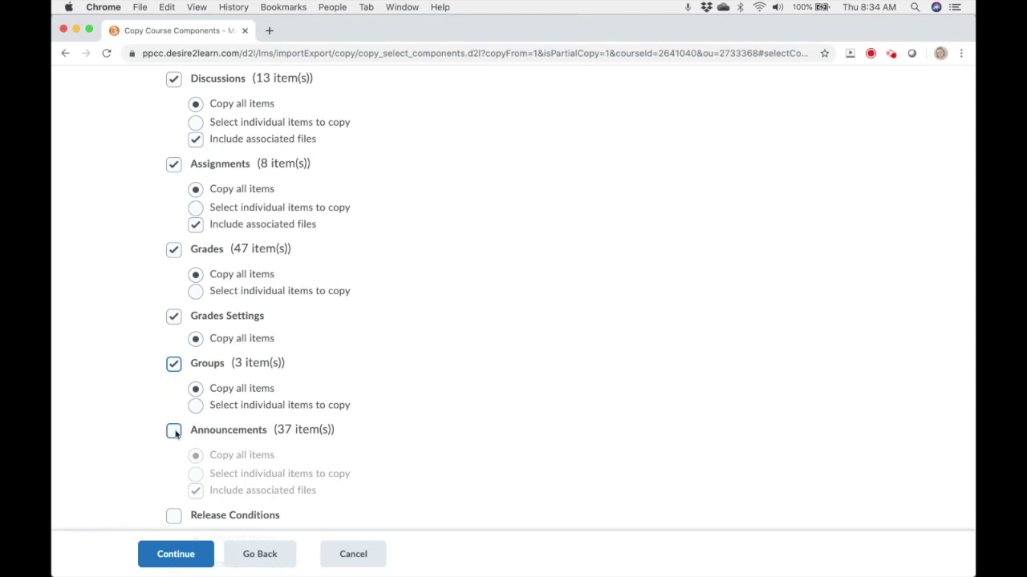
pyautogui.click(174, 432)
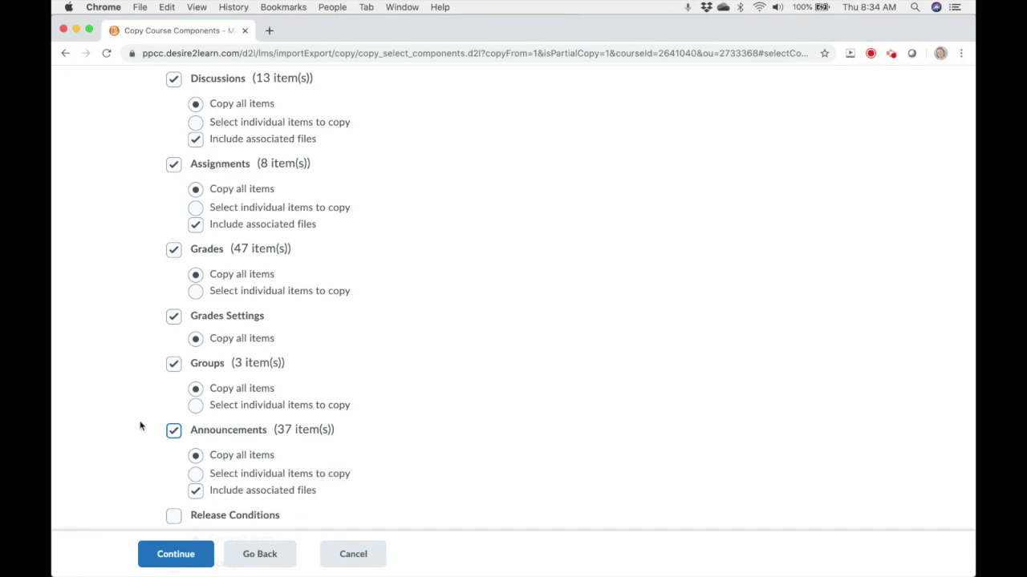
# Step: Include Release Conditions, Rubrics and Course Appearance in the copy, and continue to the discussion forum selection
pyautogui.scroll(-6, 140, 425)
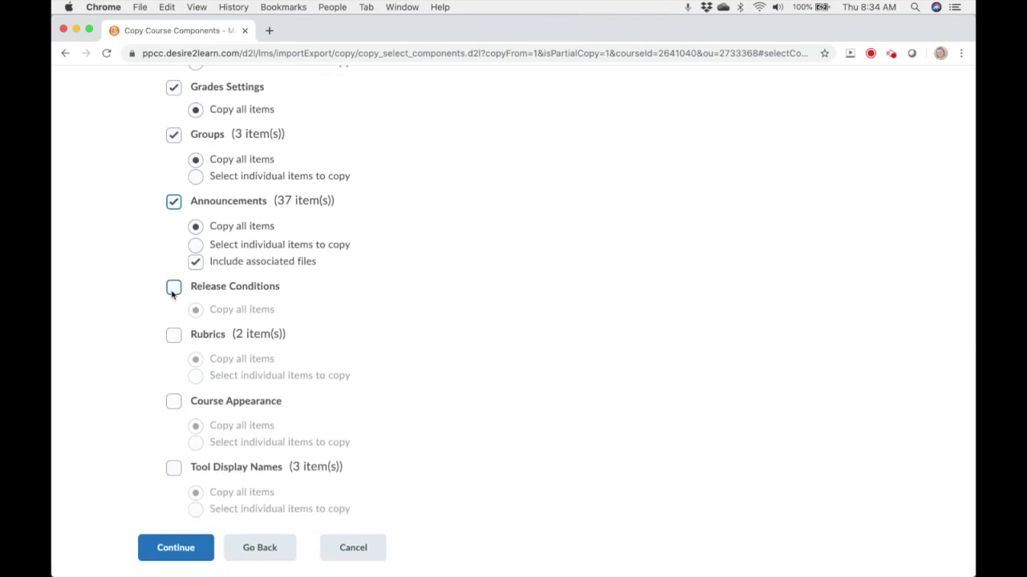
pyautogui.click(172, 291)
pyautogui.click(175, 336)
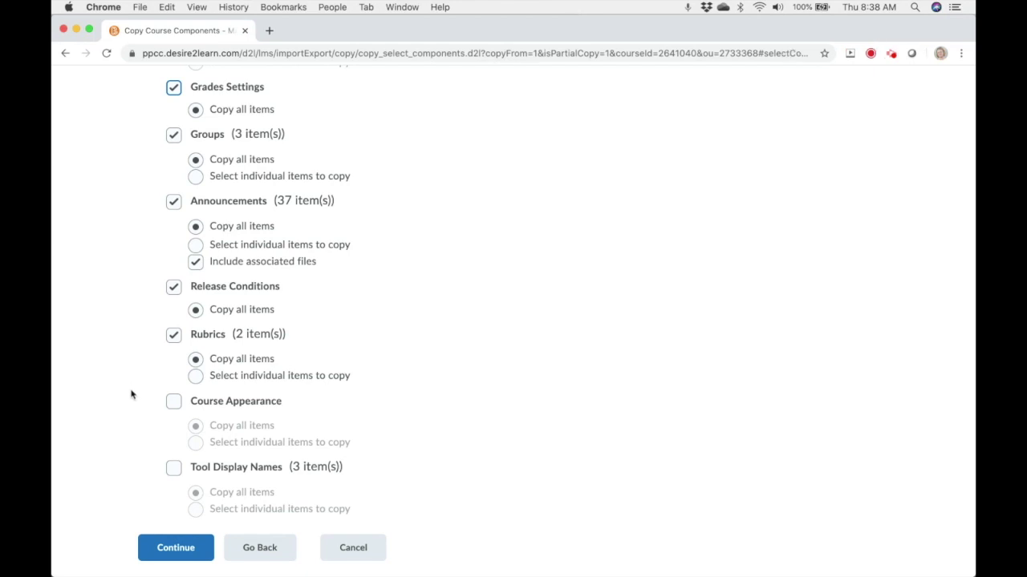
pyautogui.click(173, 402)
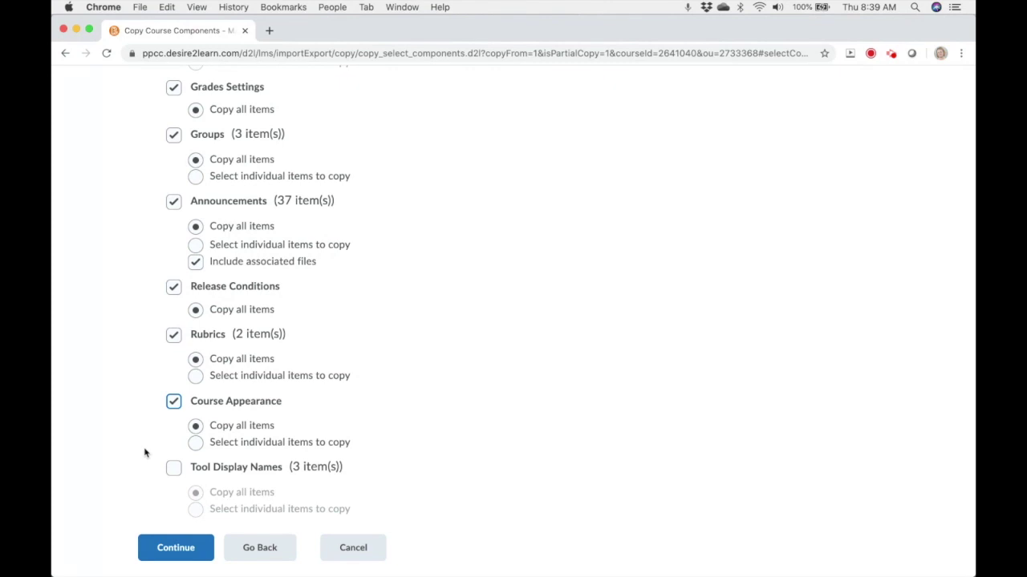
pyautogui.click(166, 550)
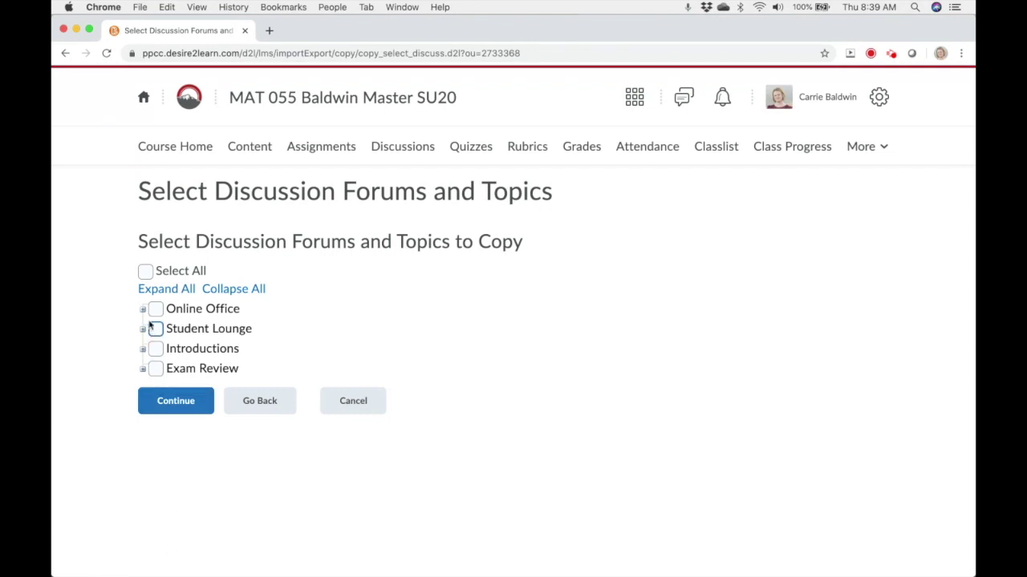
# Step: Expand the Exam Review forum and select the Online Office, Student Lounge, Introductions and Exam Review forums for copying
pyautogui.click(142, 368)
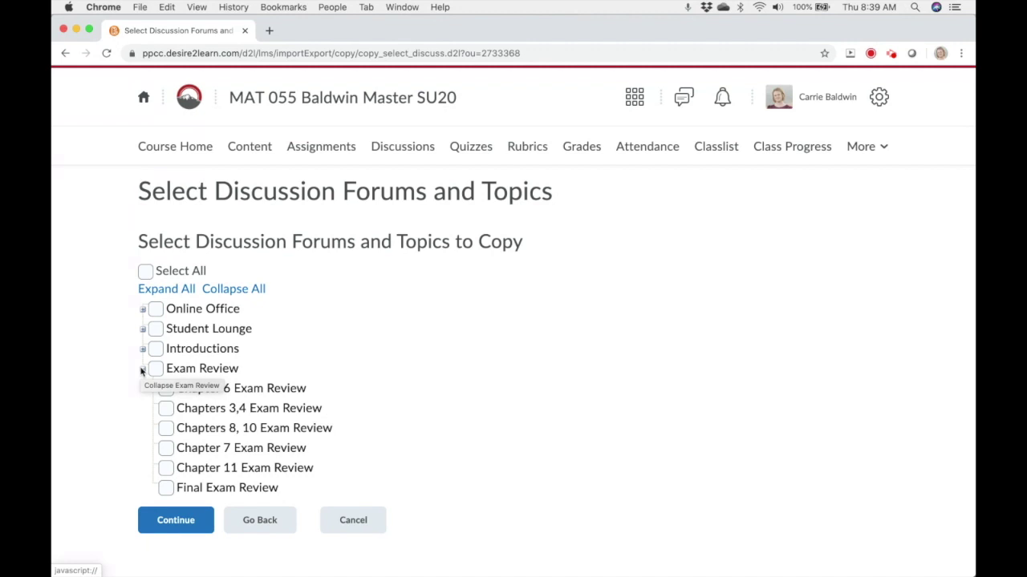
pyautogui.click(156, 309)
pyautogui.click(156, 330)
pyautogui.click(155, 348)
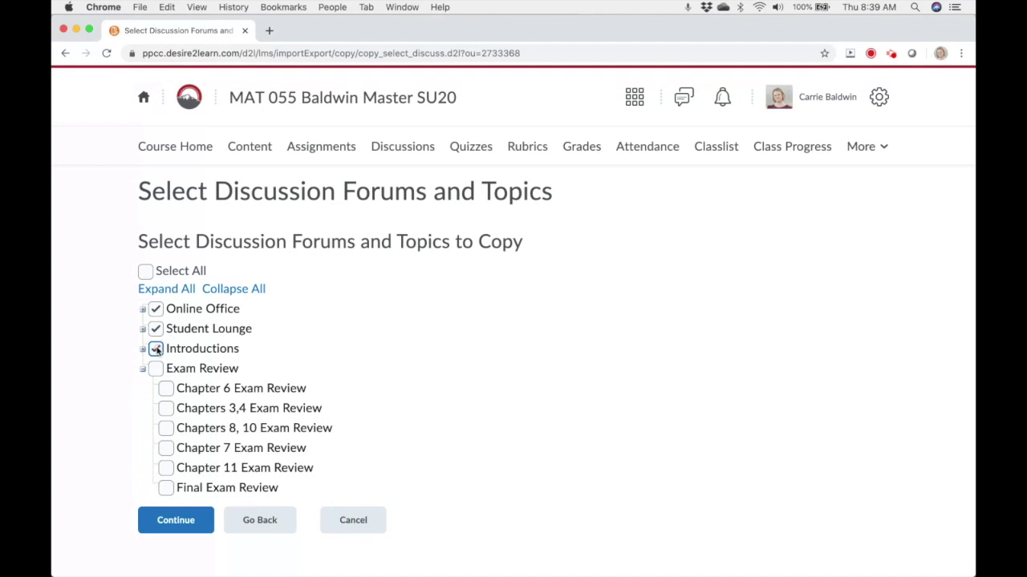
pyautogui.click(155, 368)
# Step: Exclude the Chapter 6, Chapters 3,4 and Chapters 8, 10 Exam Review topics, and continue to review the components to copy
pyautogui.click(165, 409)
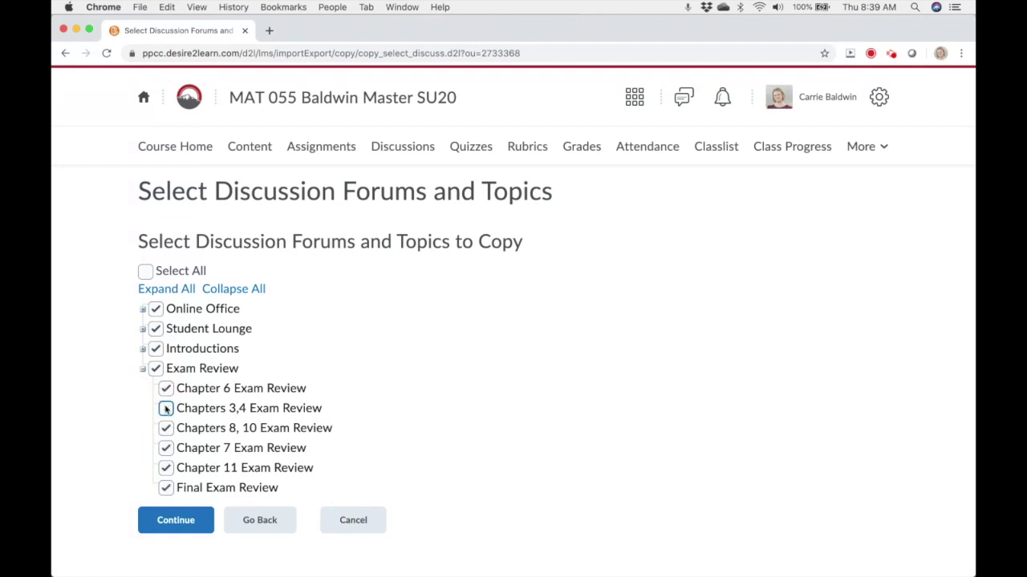
pyautogui.click(165, 388)
pyautogui.click(165, 429)
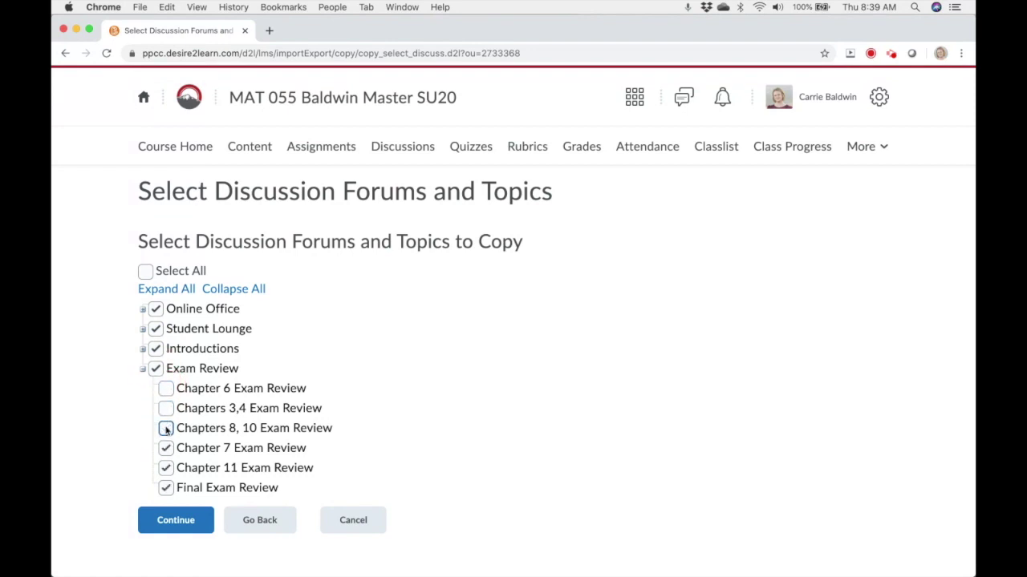
pyautogui.click(180, 529)
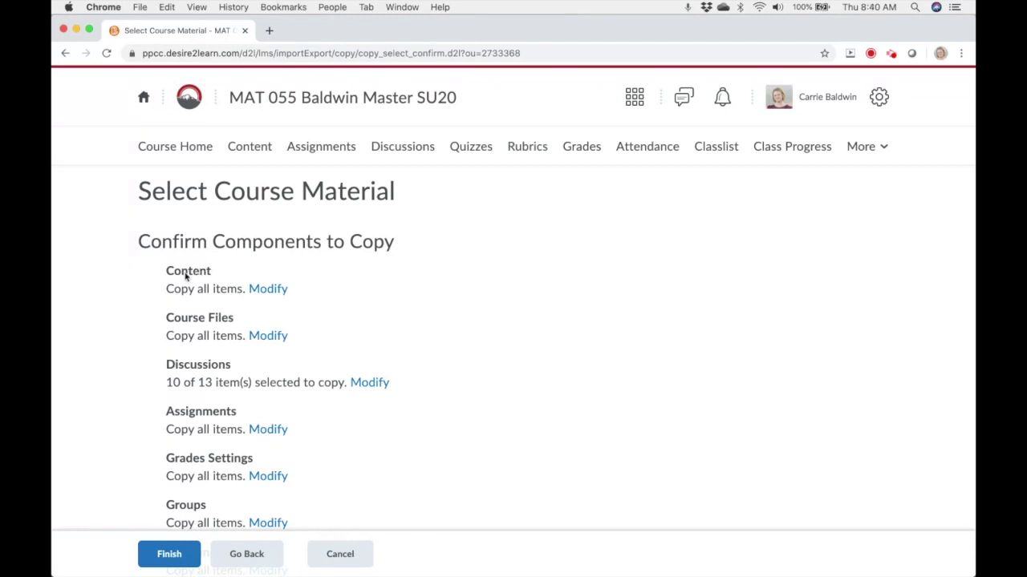
pyautogui.scroll(-3, 152, 347)
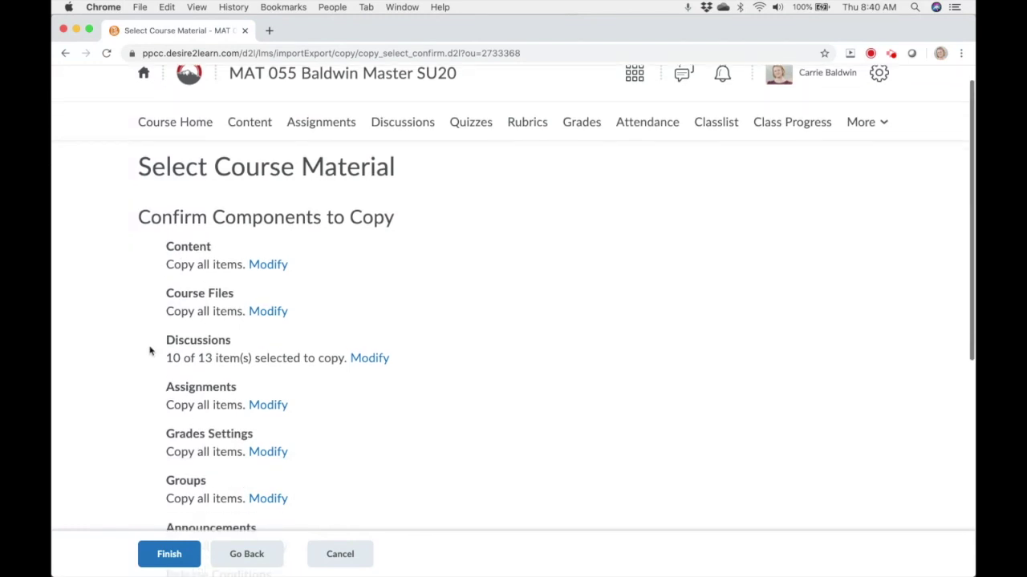
pyautogui.scroll(-2, 150, 351)
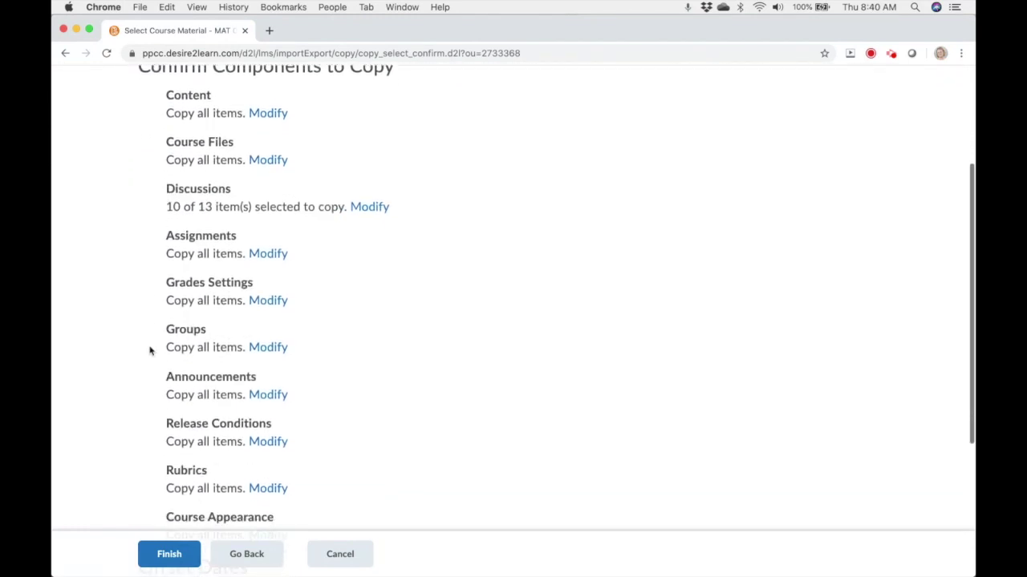